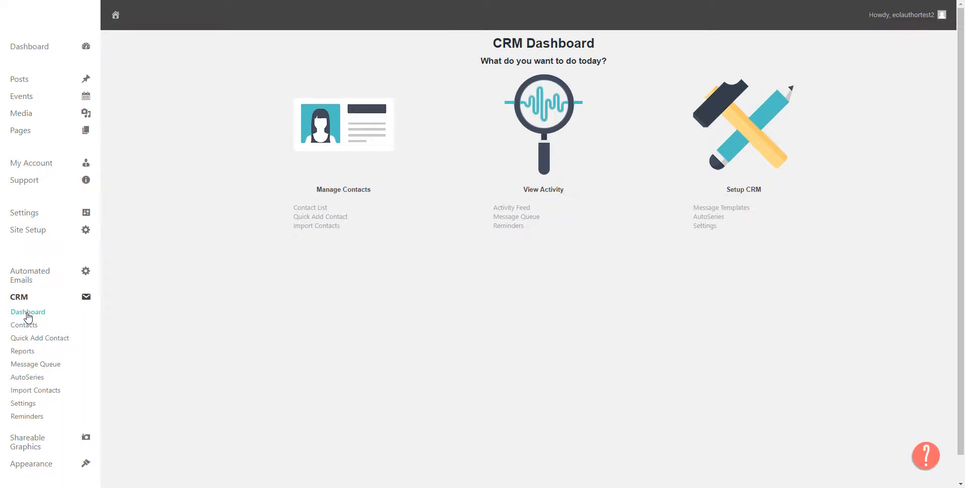
Step: Open the Quick Add Contact form and review its fields and invitation options
{"action": "left_click", "coordinate": [329, 217]}
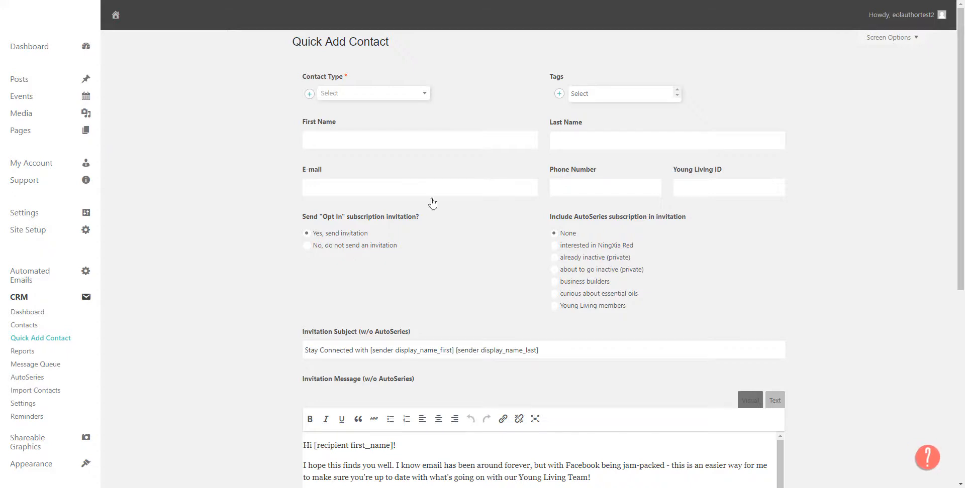
{"action": "scroll", "coordinate": [417, 231], "scroll_direction": "down", "scroll_amount": 1}
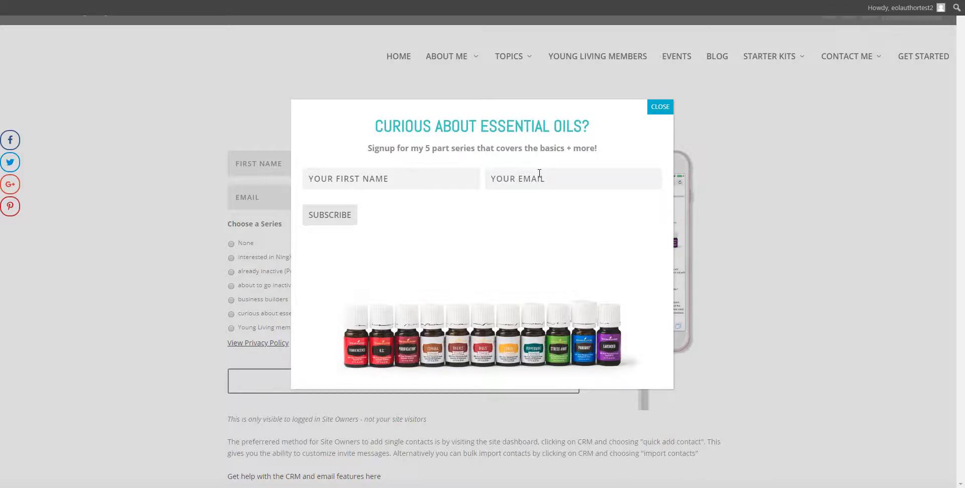
Step: Dismiss the signup popup on the Email Signup page, and examine the home page down to its About contact form
{"action": "left_click", "coordinate": [663, 112]}
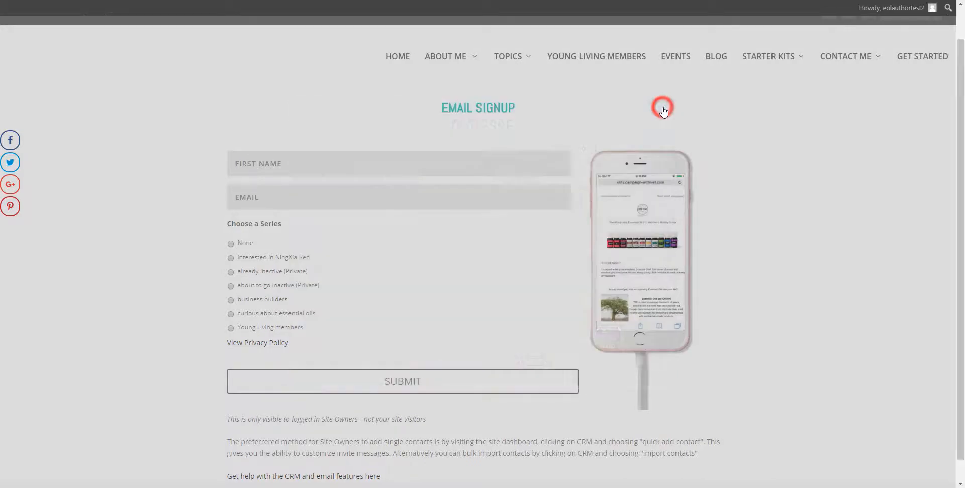
{"action": "mouse_move", "coordinate": [802, 67]}
{"action": "mouse_move", "coordinate": [853, 58]}
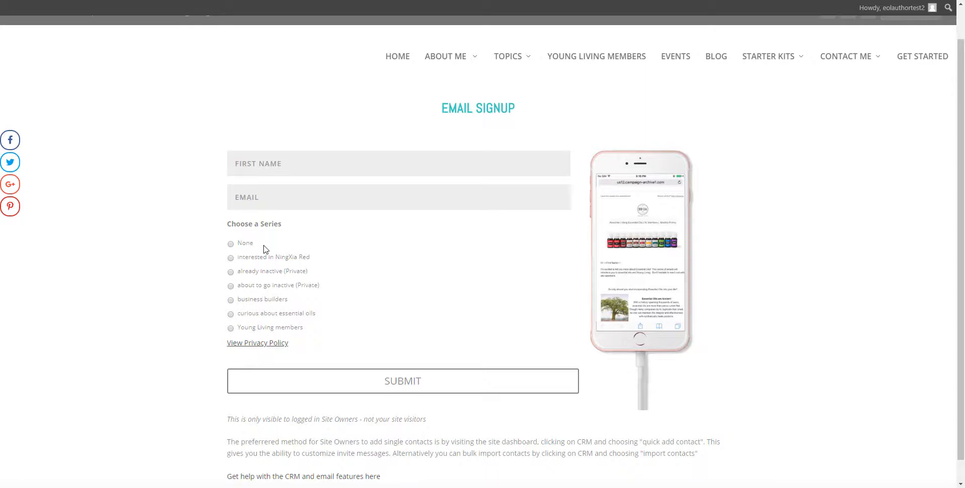
{"action": "left_click", "coordinate": [398, 58]}
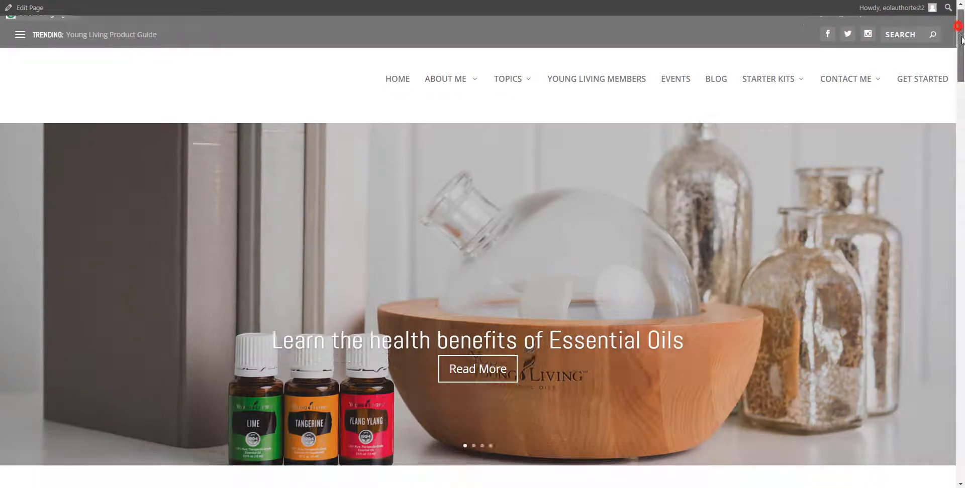
{"action": "left_click_drag", "start_coordinate": [961, 39], "coordinate": [962, 321]}
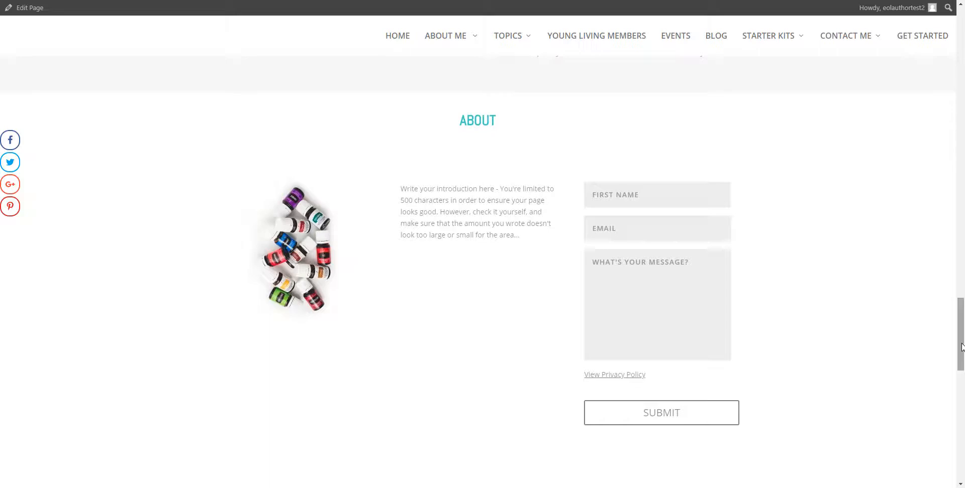
{"action": "left_click_drag", "start_coordinate": [962, 347], "coordinate": [913, 79]}
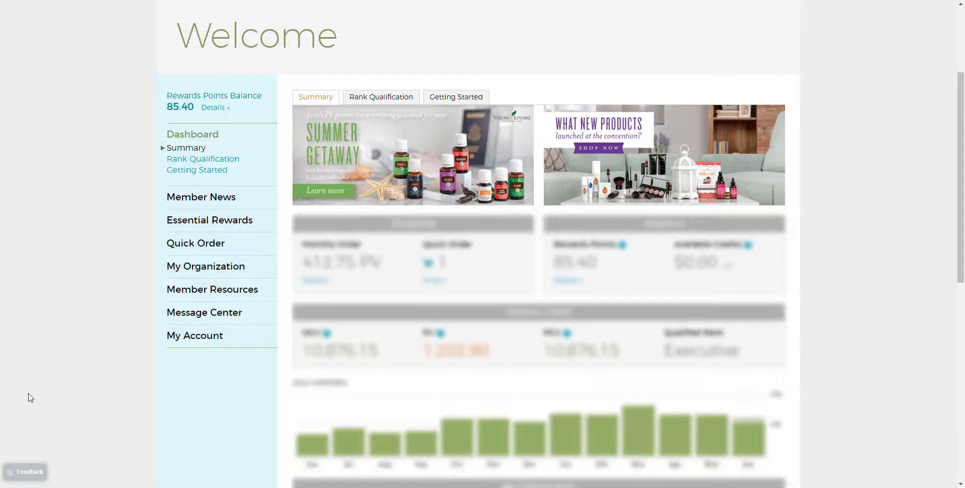
Step: Open the All Accounts report from the My Organization reports in the Young Living Virtual Office
{"action": "left_click", "coordinate": [203, 267]}
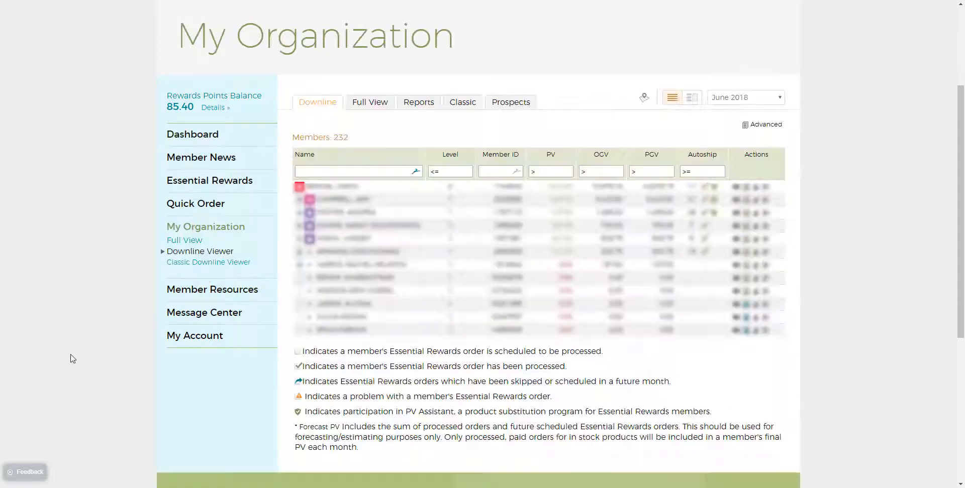
{"action": "left_click", "coordinate": [424, 104]}
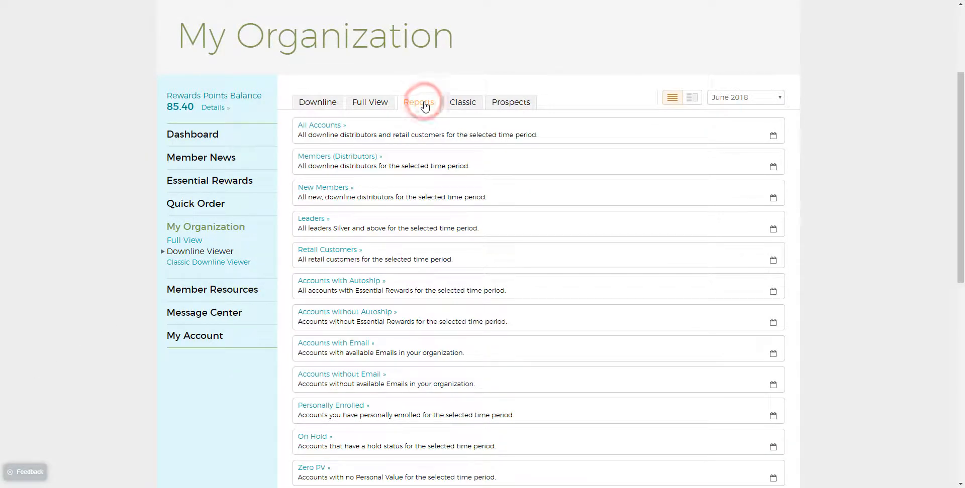
{"action": "left_click", "coordinate": [327, 125]}
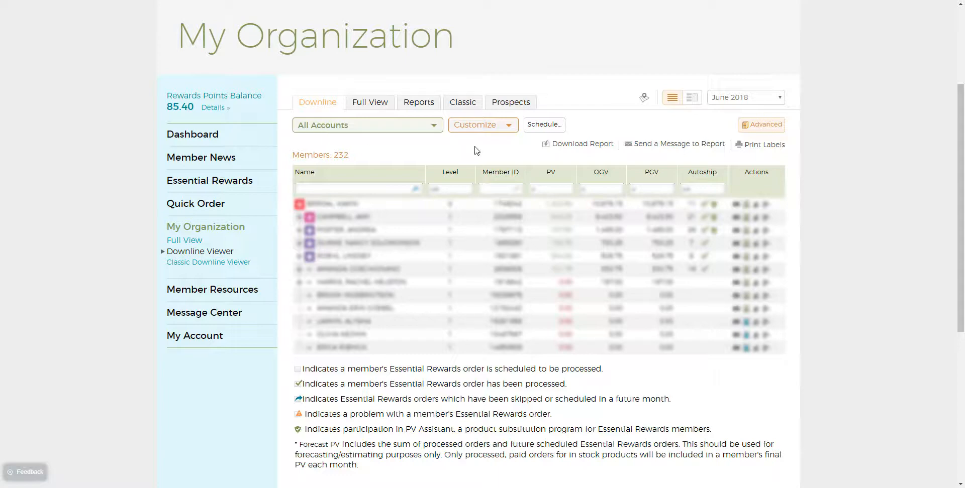
Step: Examine the filter fields available for customizing the All Accounts report, and leave without adding a filter
{"action": "left_click", "coordinate": [486, 126]}
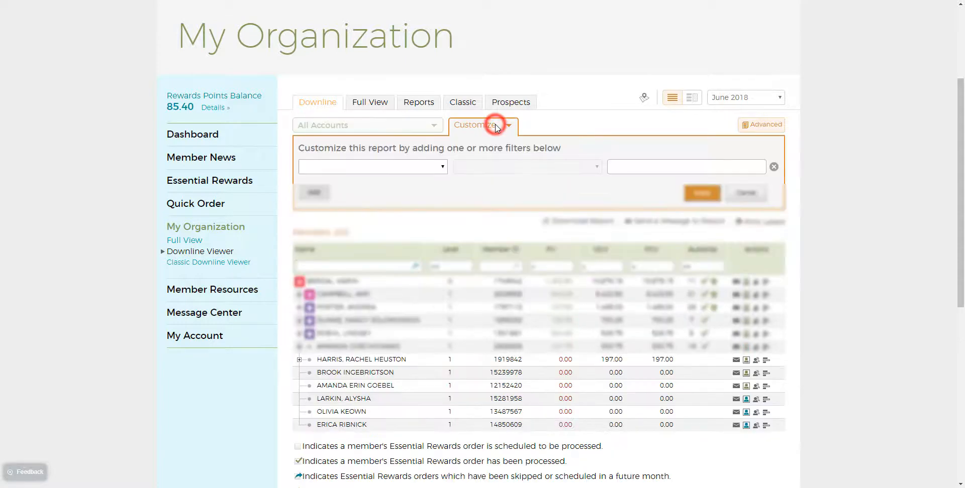
{"action": "left_click", "coordinate": [435, 167]}
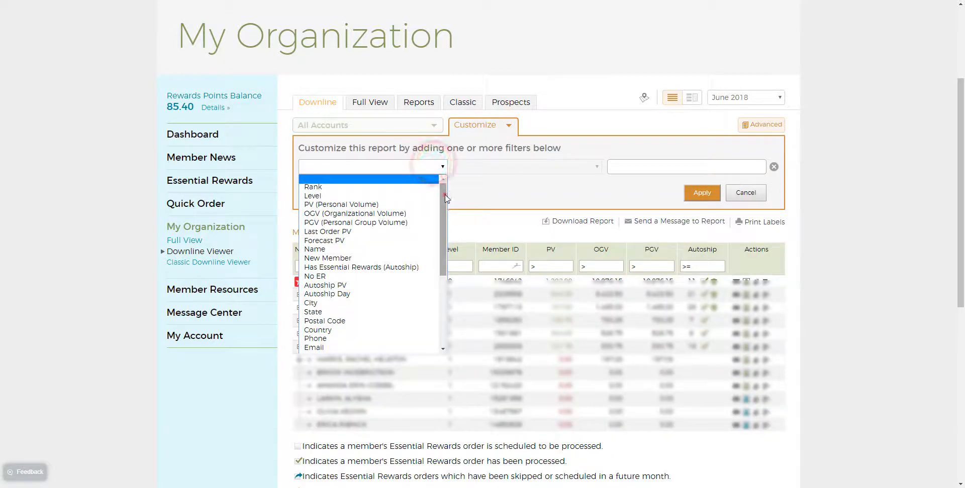
{"action": "left_click_drag", "start_coordinate": [443, 193], "coordinate": [433, 252]}
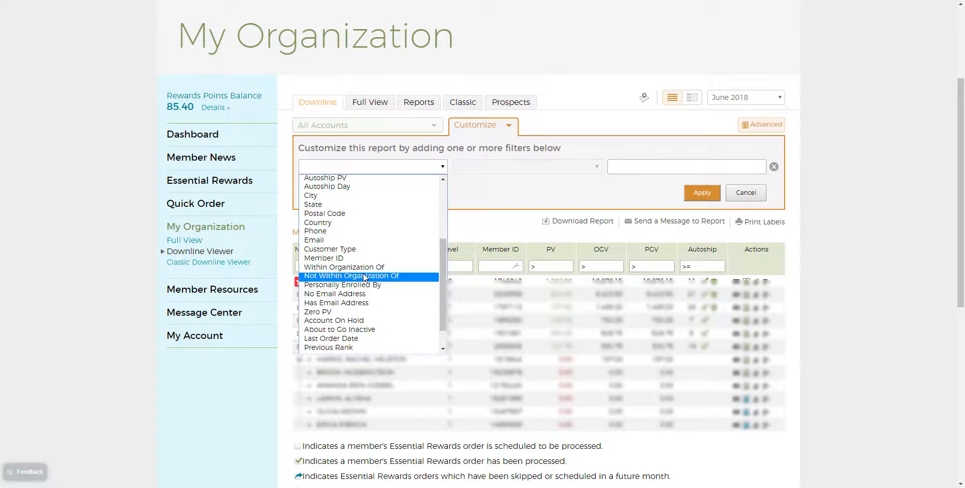
{"action": "left_click", "coordinate": [500, 221]}
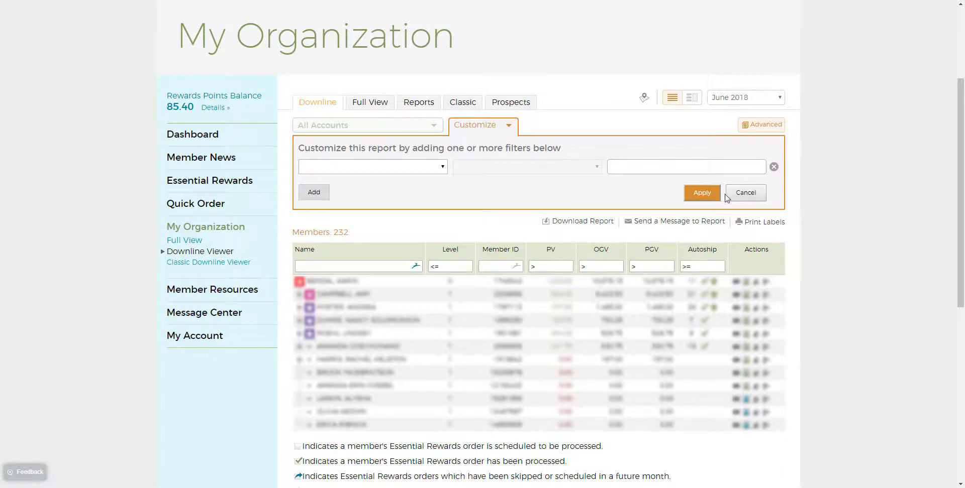
{"action": "left_click", "coordinate": [751, 194]}
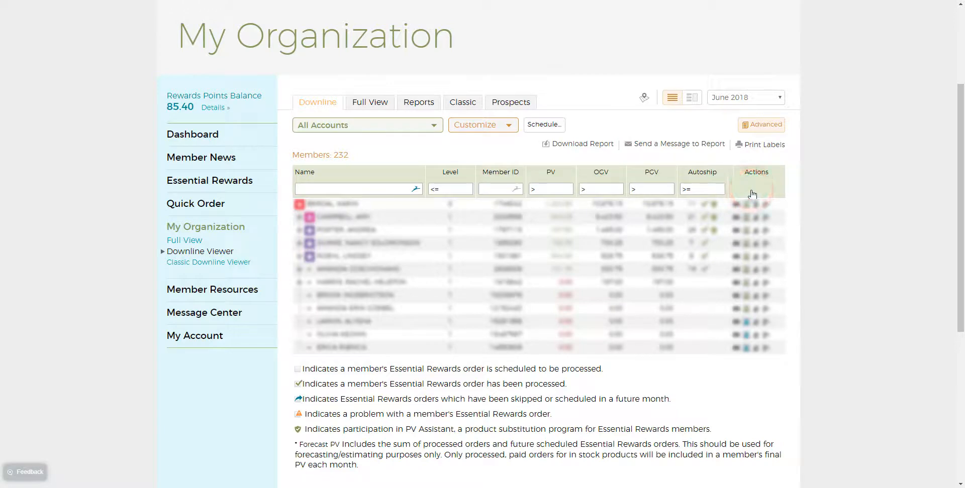
Step: Download the All Accounts report in Comma Separated (CSV) format with all report columns included
{"action": "left_click", "coordinate": [595, 150]}
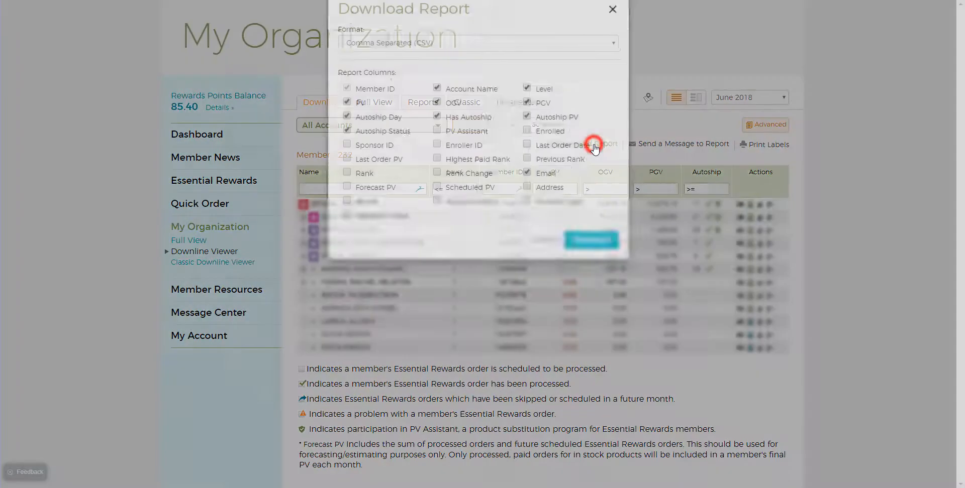
{"action": "left_click", "coordinate": [347, 176]}
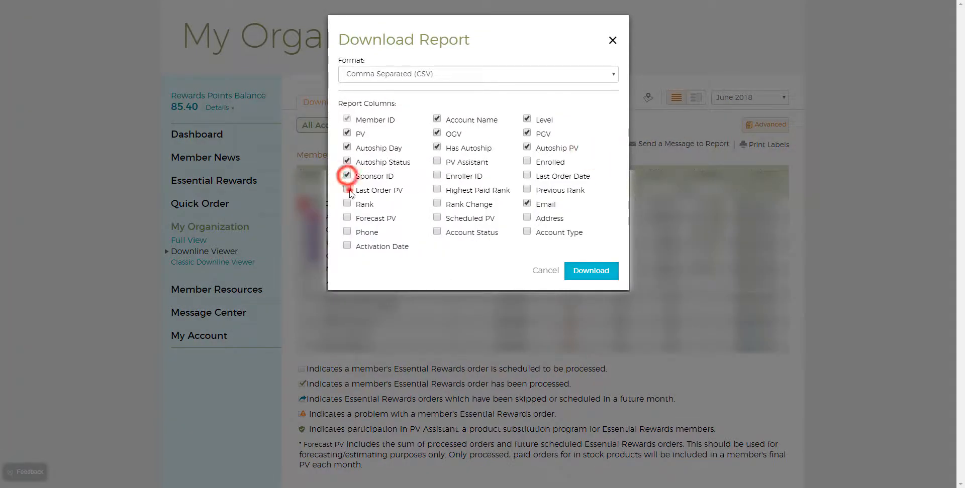
{"action": "left_click", "coordinate": [348, 190]}
{"action": "left_click", "coordinate": [348, 204]}
{"action": "left_click", "coordinate": [347, 218]}
{"action": "left_click", "coordinate": [347, 232]}
{"action": "left_click", "coordinate": [347, 246]}
{"action": "left_click", "coordinate": [526, 218]}
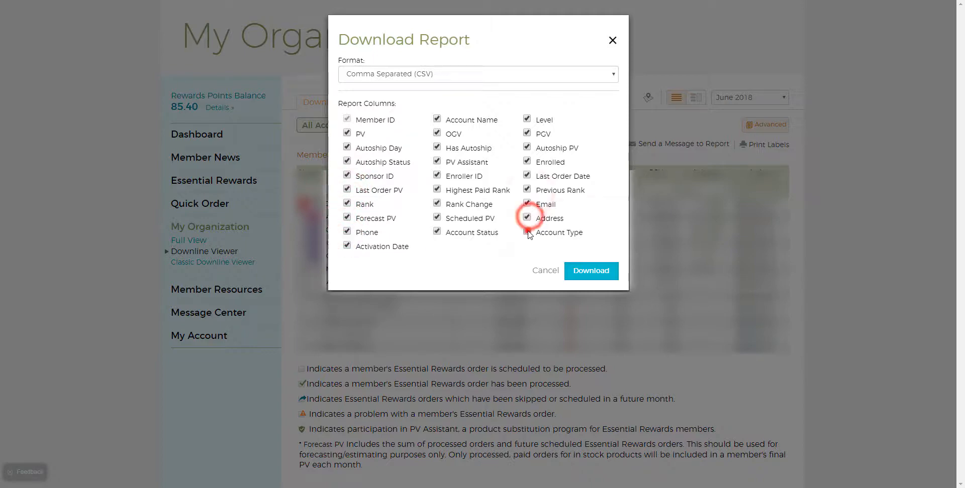
{"action": "left_click", "coordinate": [527, 233]}
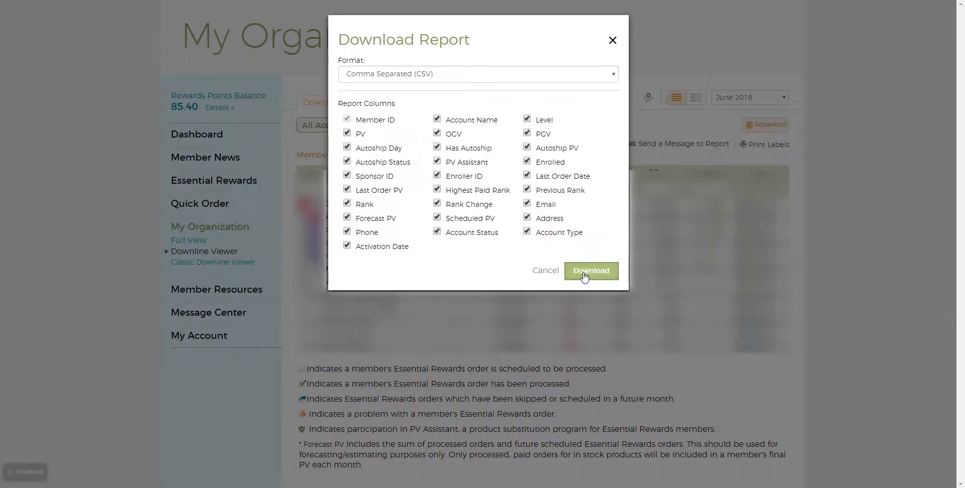
{"action": "left_click", "coordinate": [584, 274]}
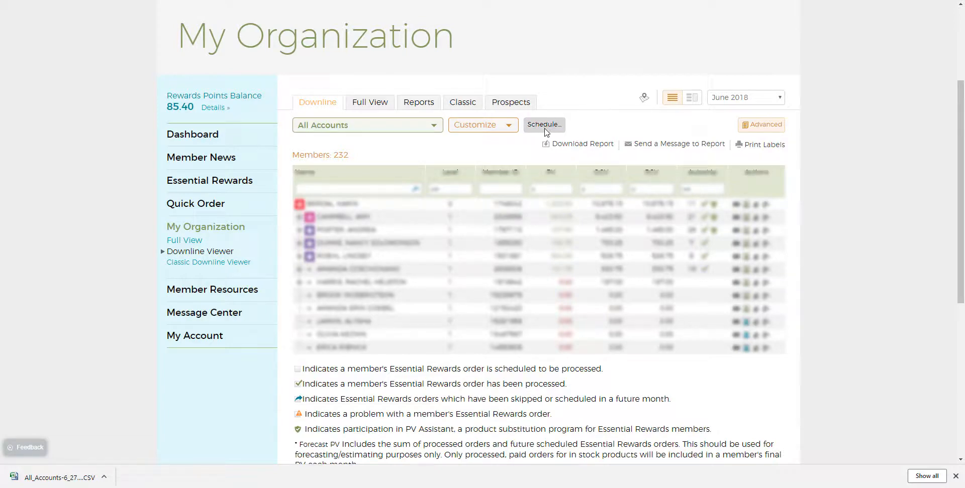
Step: Examine the weekly scheduling options for the All Accounts report, including its time of day
{"action": "left_click", "coordinate": [545, 130]}
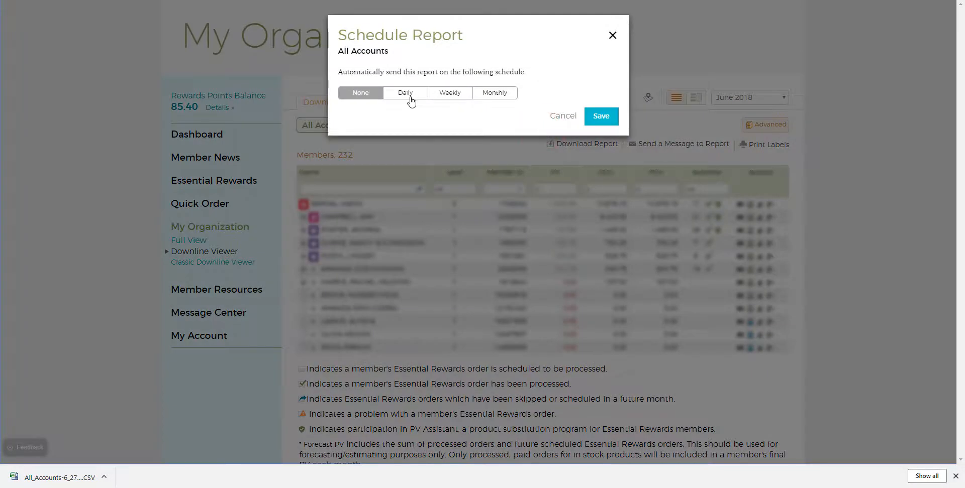
{"action": "left_click", "coordinate": [444, 95]}
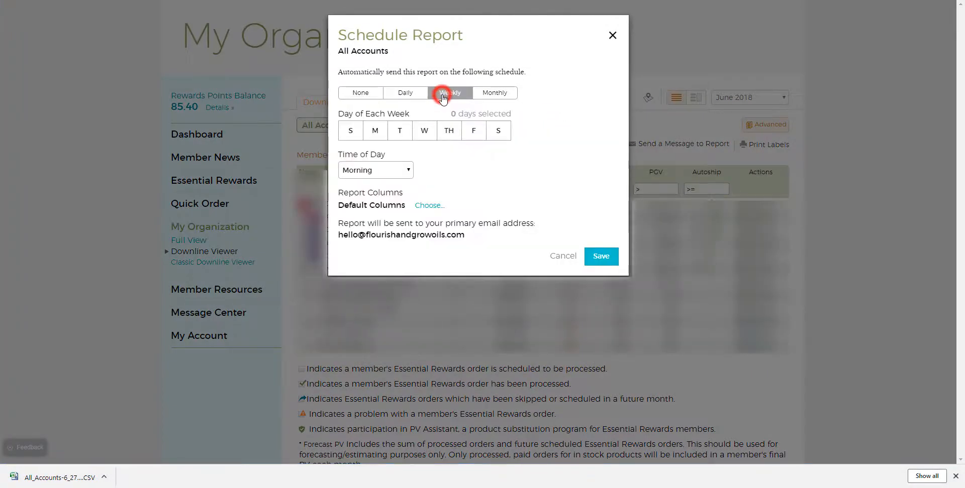
{"action": "left_click", "coordinate": [409, 170]}
{"action": "left_click", "coordinate": [398, 191]}
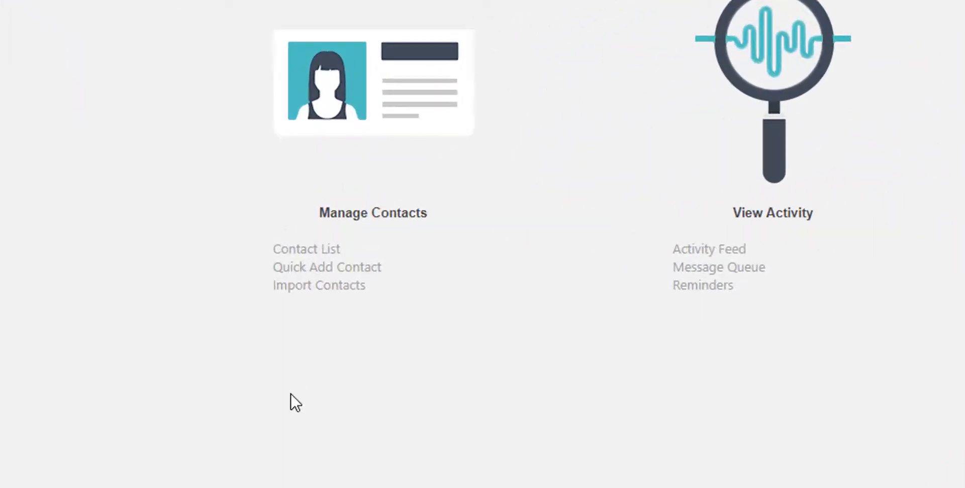
Step: Import contacts into the CRM from the file "csv with blank lines2.csv" and view the import progress
{"action": "left_click", "coordinate": [335, 291]}
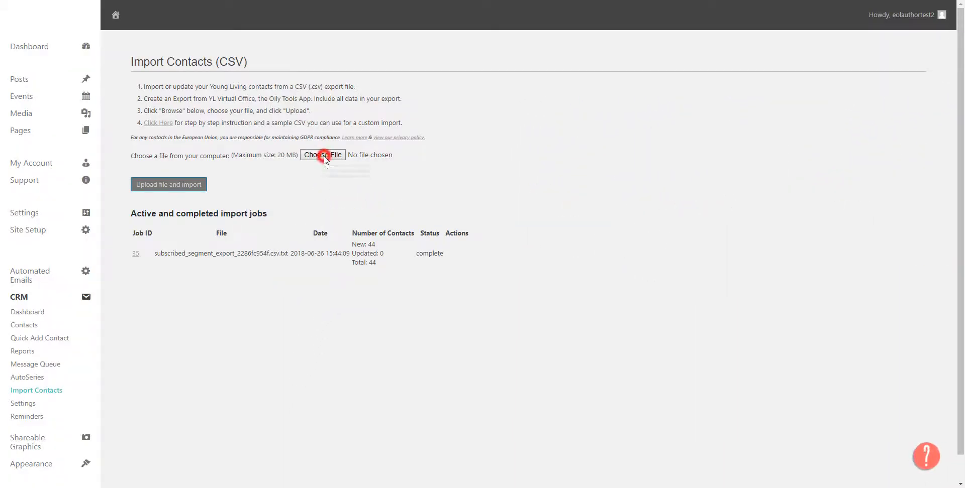
{"action": "left_click", "coordinate": [323, 155]}
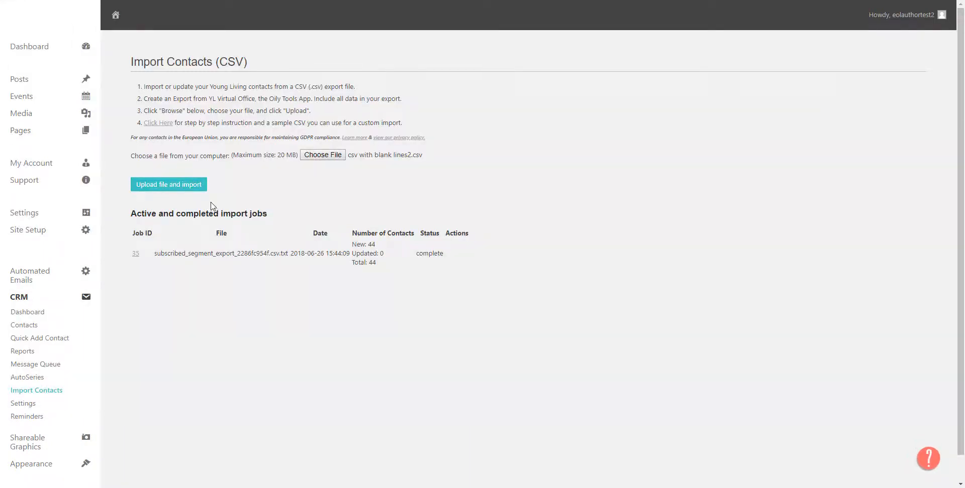
{"action": "left_click", "coordinate": [162, 186]}
{"action": "left_click", "coordinate": [164, 189]}
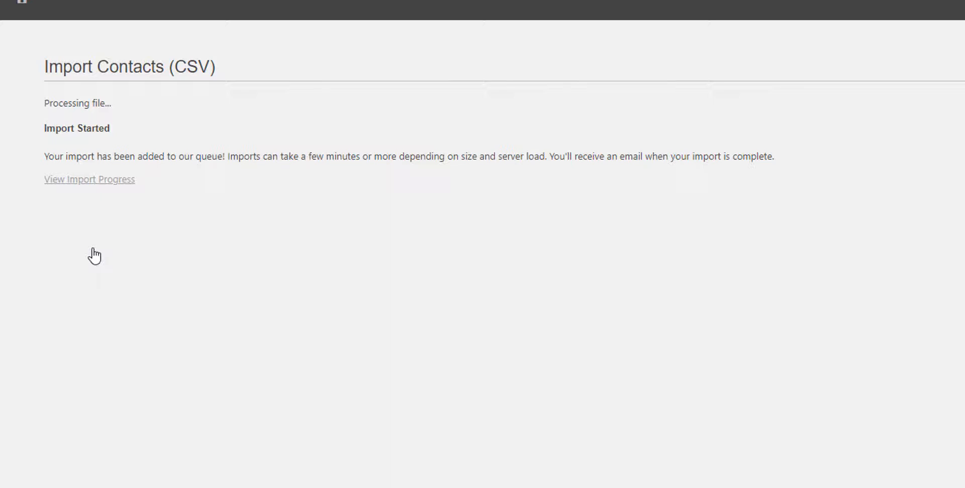
{"action": "left_click", "coordinate": [86, 181]}
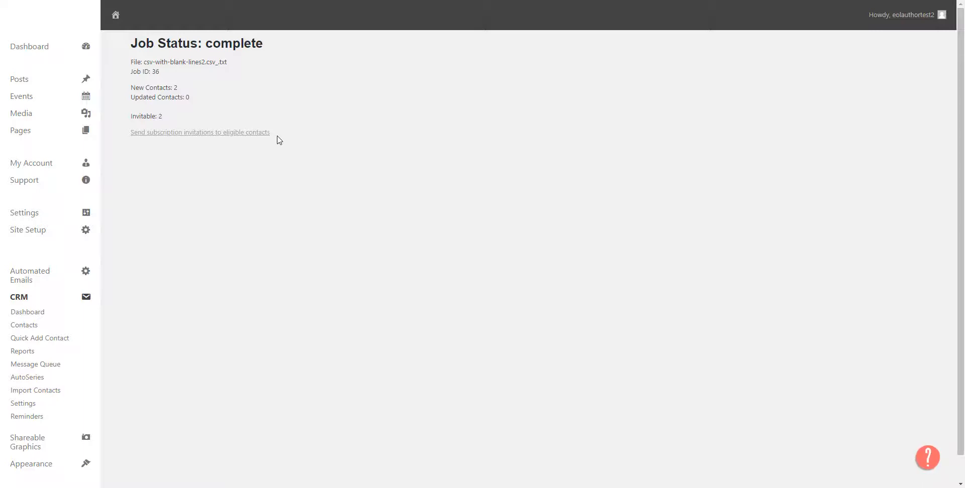
Step: Edit the third contact in the contact list, moving the surname from First Name into Last Name, and update the contact
{"action": "left_click", "coordinate": [21, 327]}
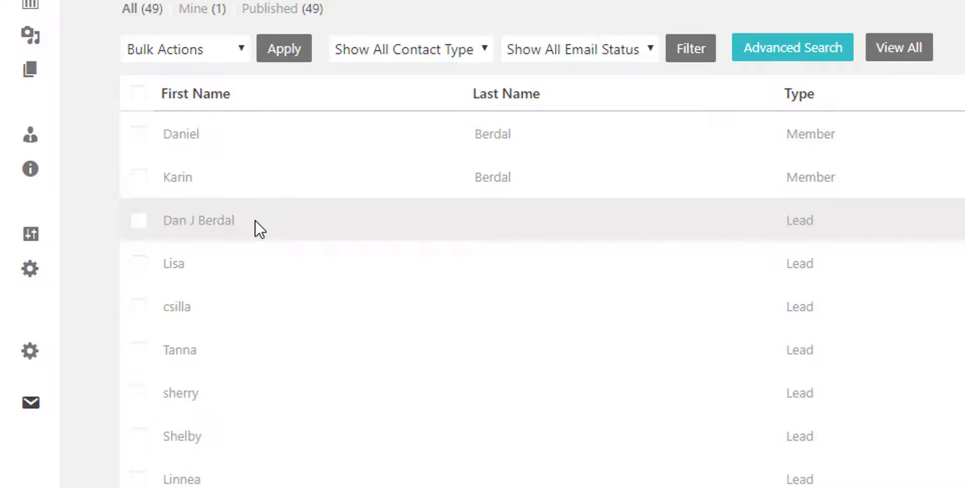
{"action": "left_click", "coordinate": [193, 221]}
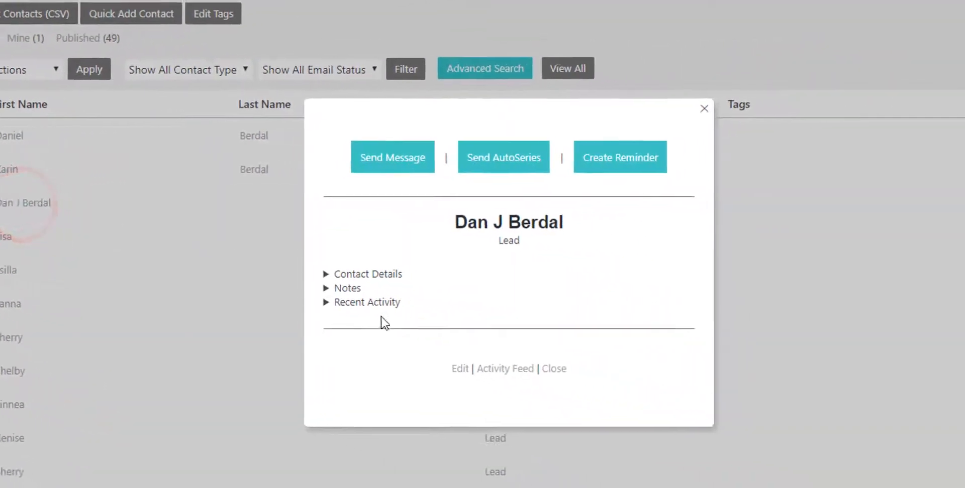
{"action": "left_click", "coordinate": [450, 365]}
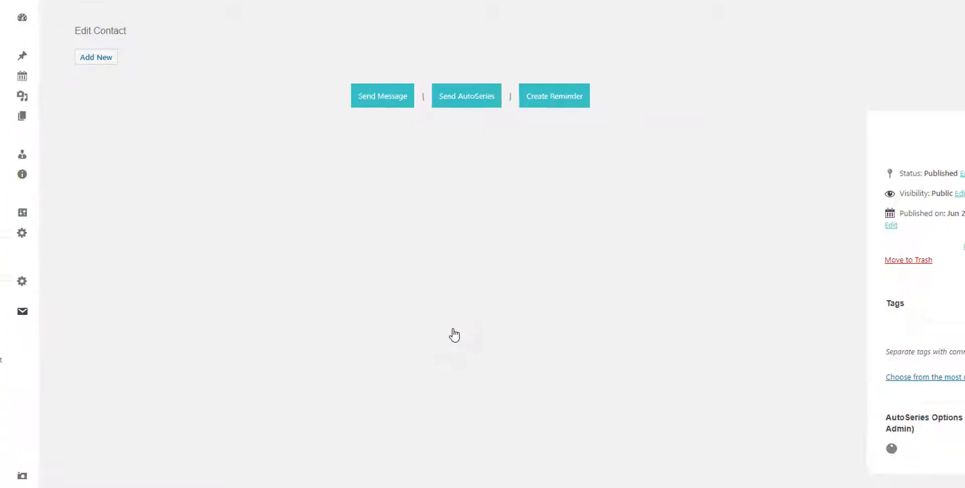
{"action": "left_click", "coordinate": [197, 238]}
{"action": "left_click_drag", "start_coordinate": [197, 238], "coordinate": [163, 239]}
{"action": "key", "text": "BackSpace"}
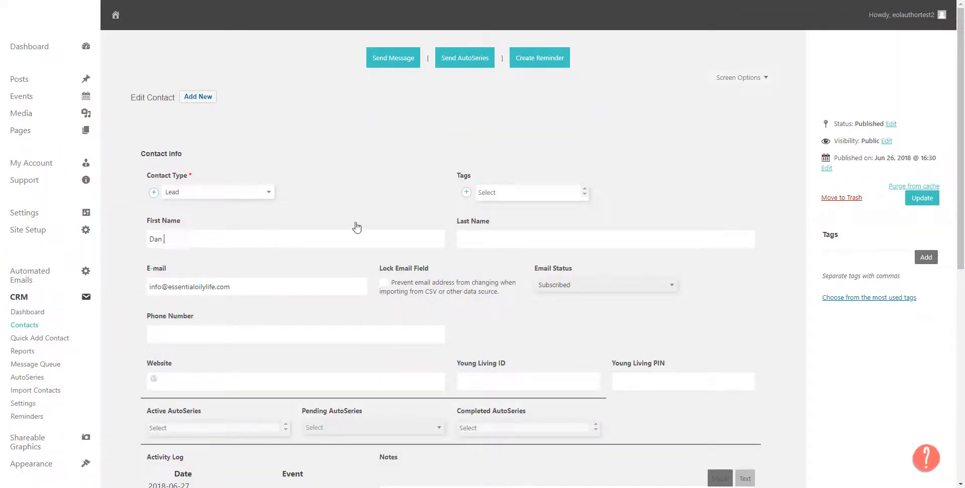
{"action": "left_click", "coordinate": [484, 237]}
{"action": "type", "text": "Berdal"}
{"action": "left_click", "coordinate": [920, 199]}
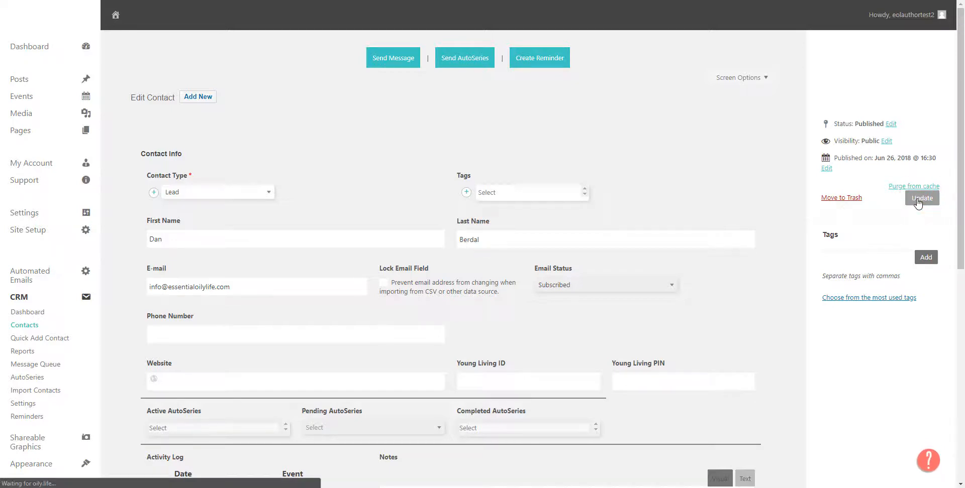
Step: Return to the contact list and review the contacts' email statuses and search field
{"action": "left_click", "coordinate": [22, 326]}
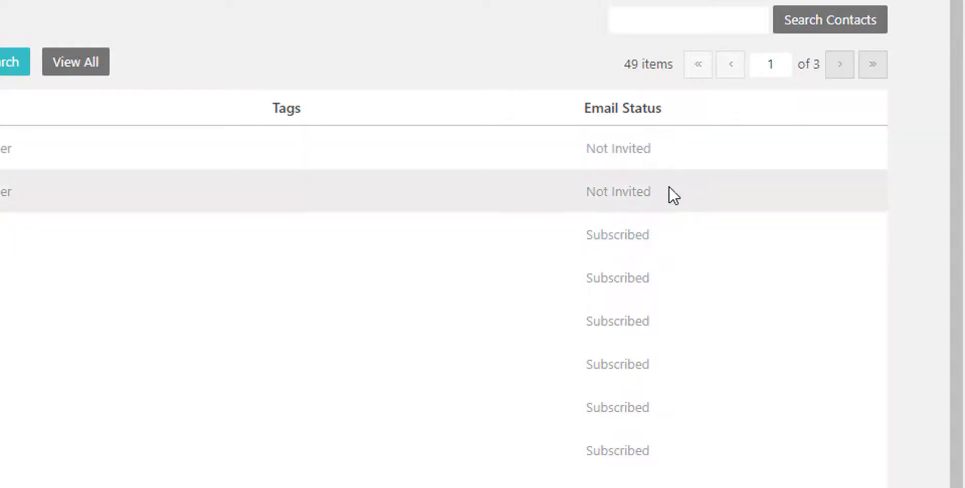
{"action": "scroll", "coordinate": [673, 195], "scroll_direction": "down", "scroll_amount": 1}
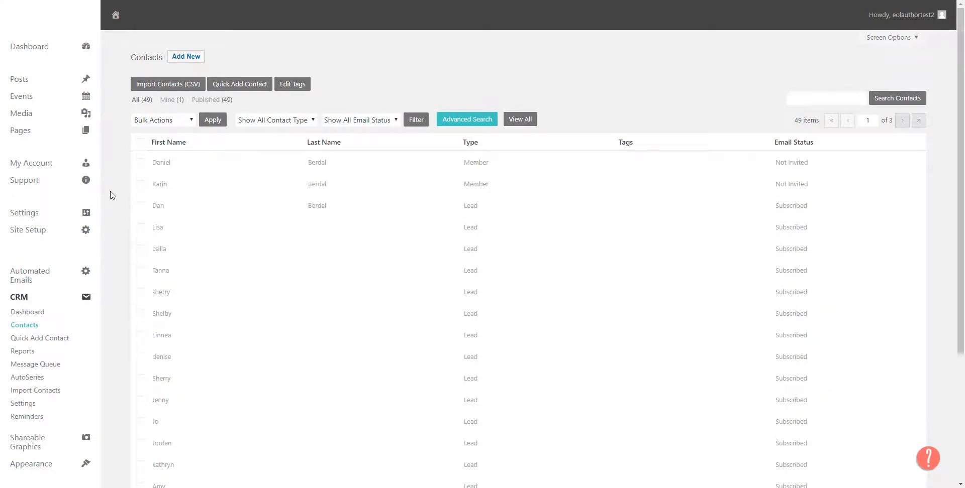
{"action": "left_click", "coordinate": [815, 99]}
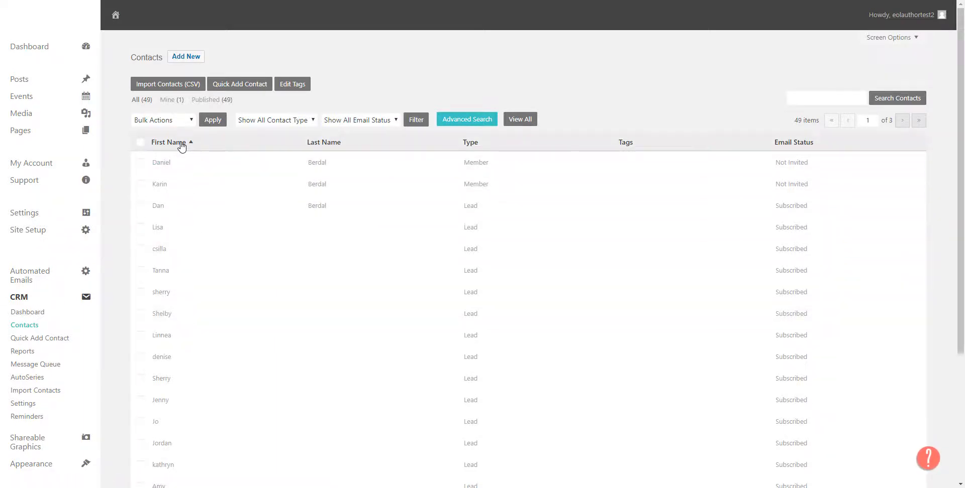
Step: Open the first contact's summary to view its invitation, AutoSeries and reminder options, and close it
{"action": "left_click", "coordinate": [162, 161]}
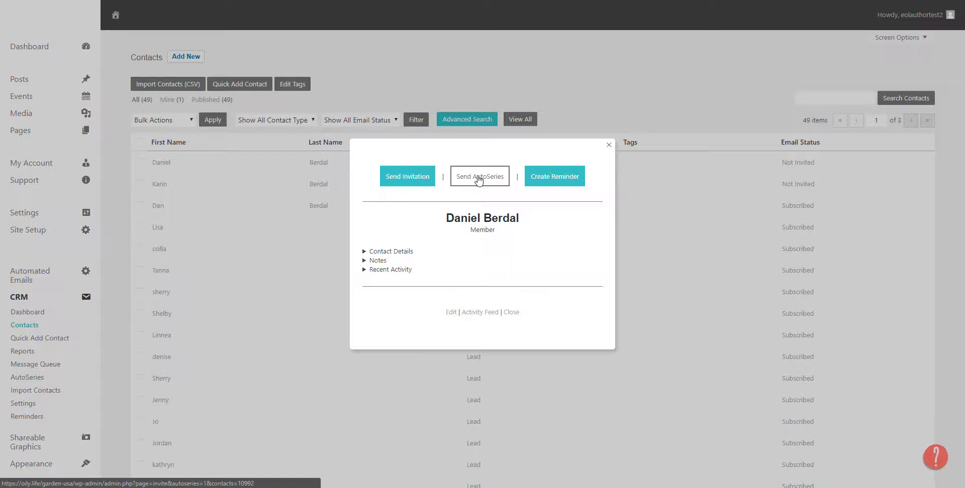
{"action": "left_click", "coordinate": [621, 94]}
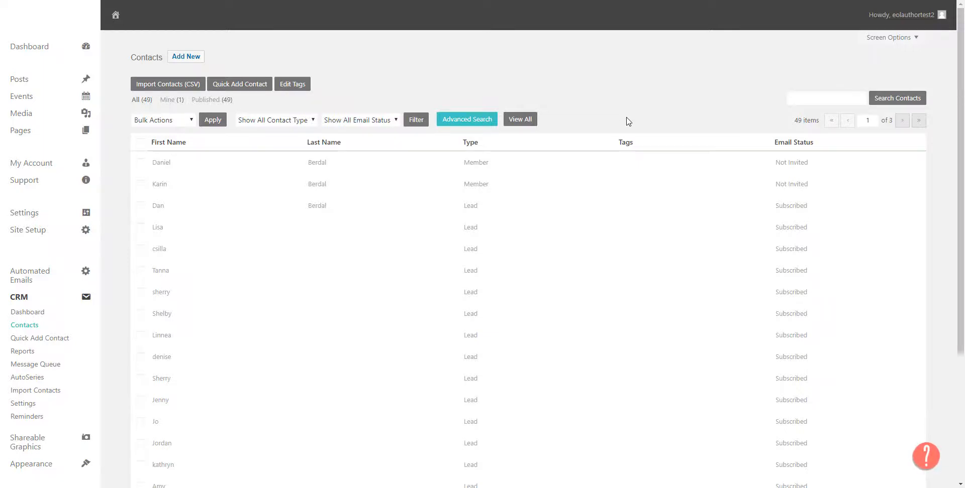
Step: Filter the contact list by Subscribed email status, select all matching entries across every page, and view the available bulk actions
{"action": "left_click", "coordinate": [372, 120]}
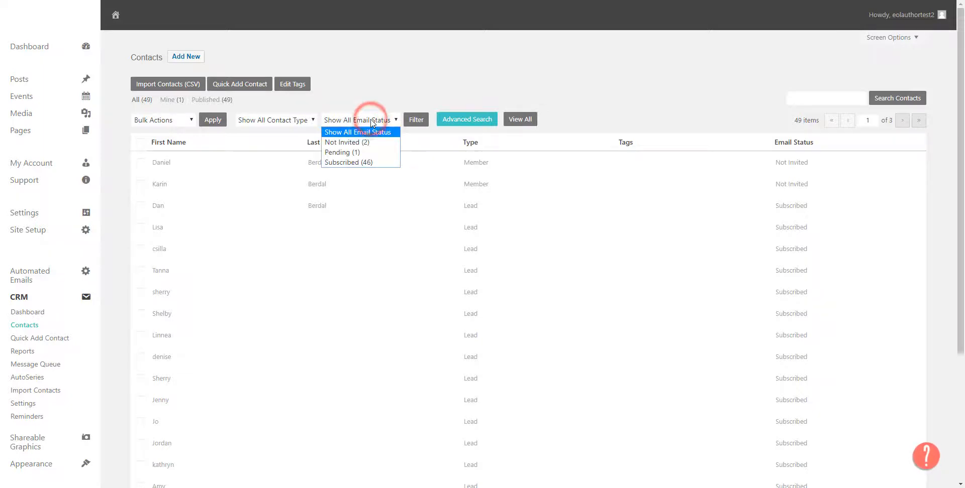
{"action": "left_click", "coordinate": [358, 161]}
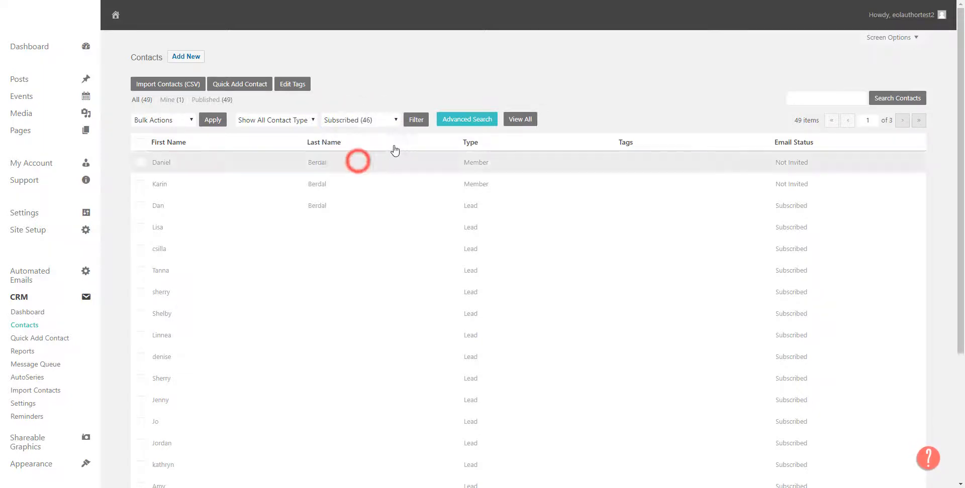
{"action": "left_click", "coordinate": [416, 120]}
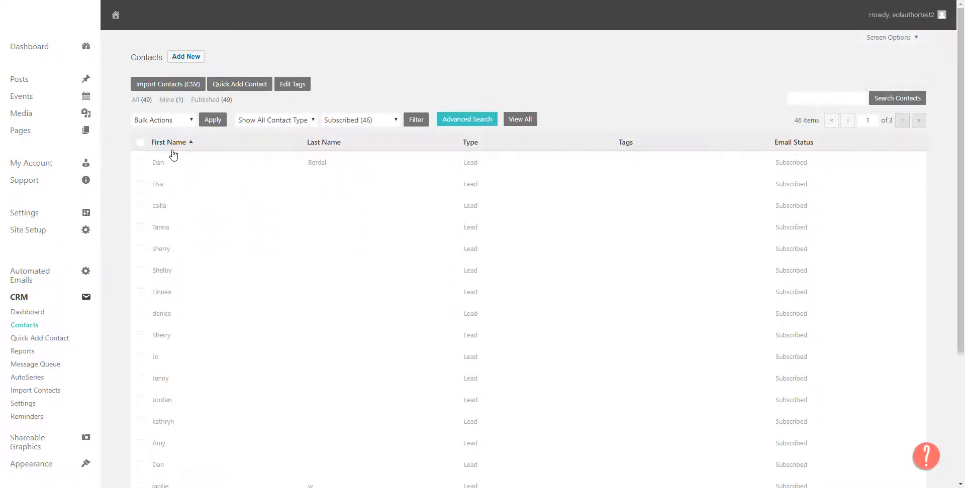
{"action": "left_click", "coordinate": [141, 143]}
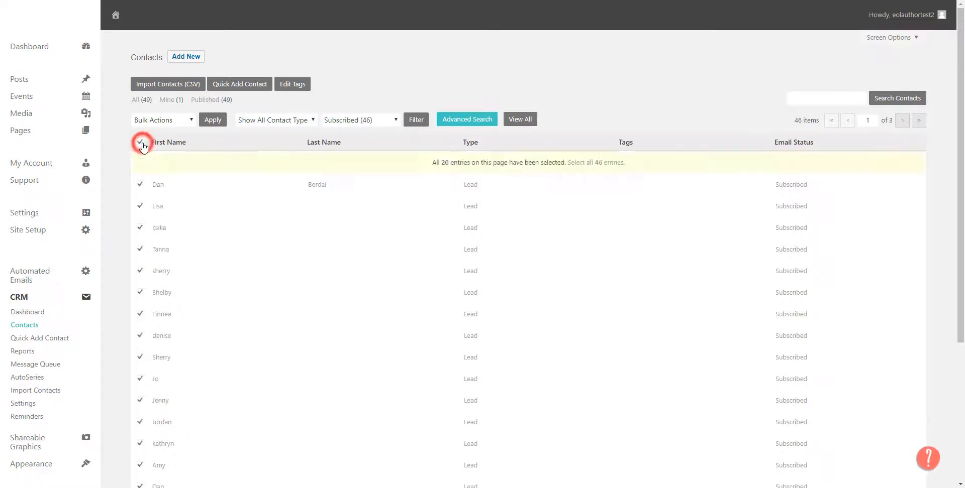
{"action": "left_click", "coordinate": [592, 164]}
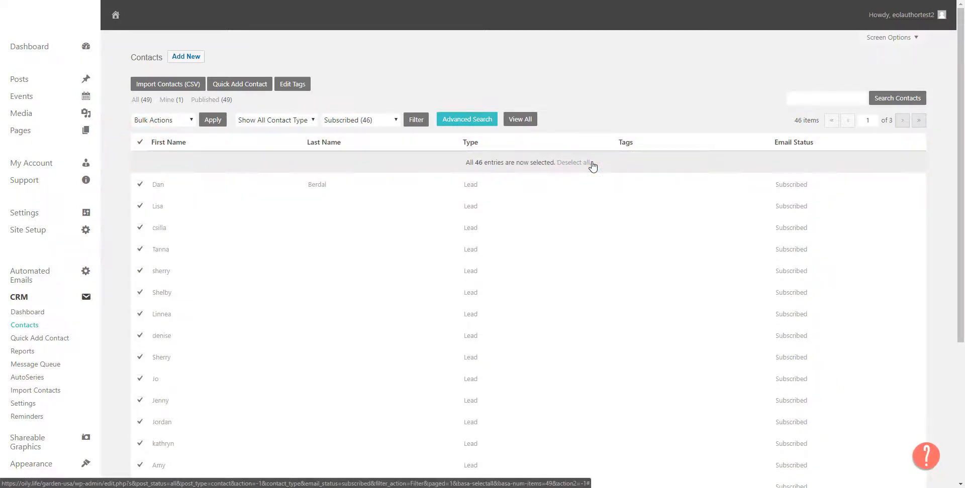
{"action": "left_click", "coordinate": [182, 121]}
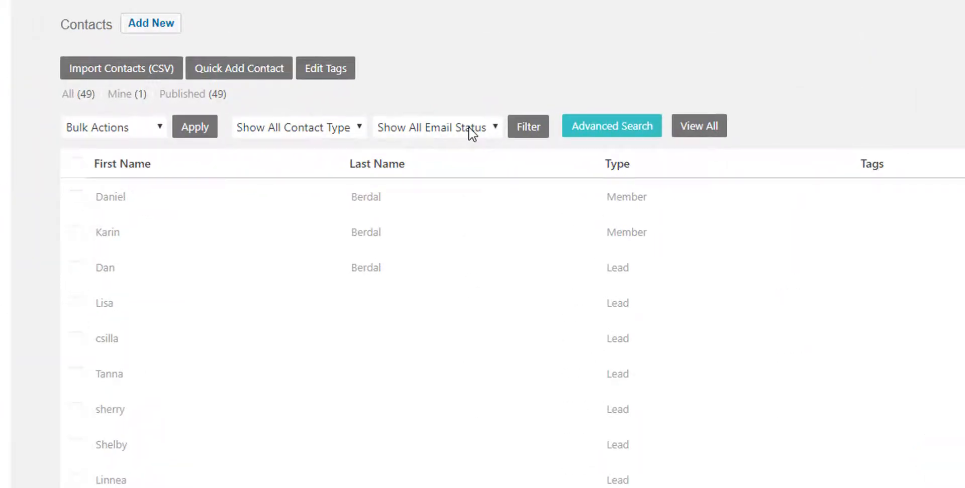
Step: Filter the contact list by Not Invited email status and apply the Send Invitation bulk action to all listed contacts
{"action": "left_click", "coordinate": [469, 128]}
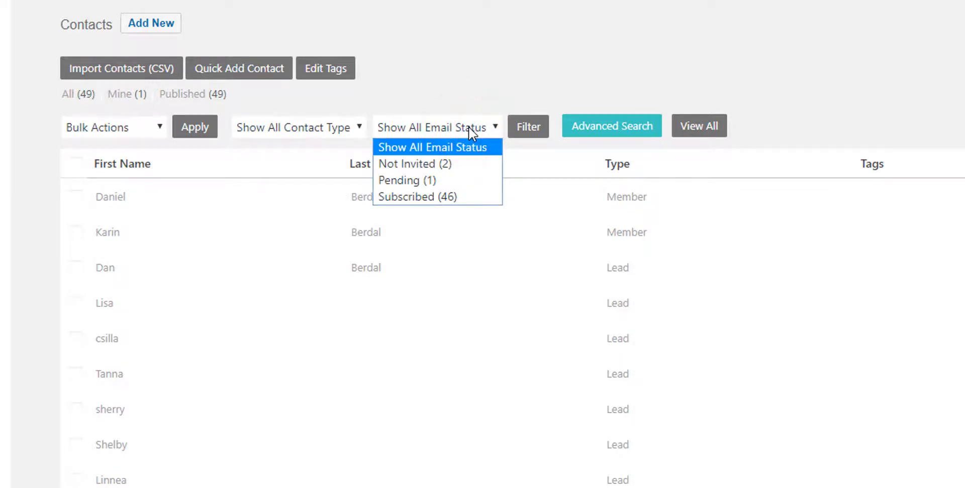
{"action": "left_click", "coordinate": [420, 165]}
{"action": "left_click", "coordinate": [534, 130]}
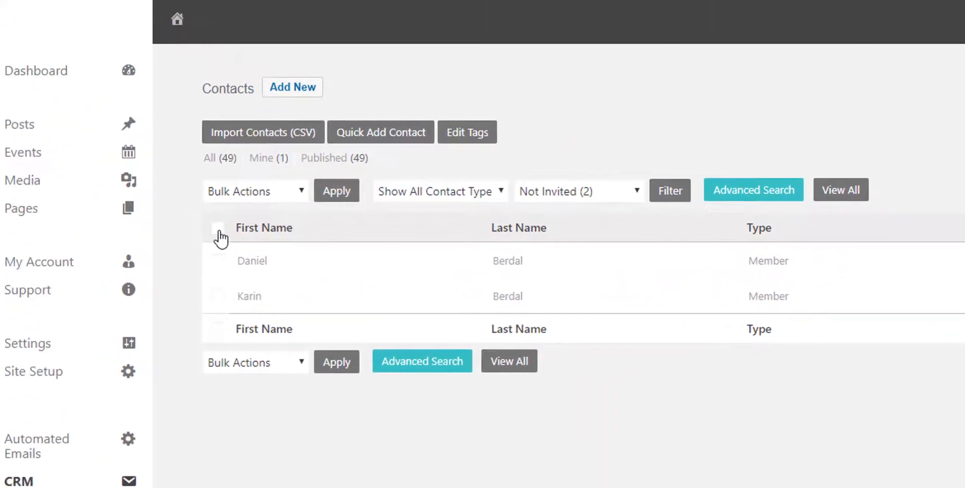
{"action": "left_click", "coordinate": [76, 164]}
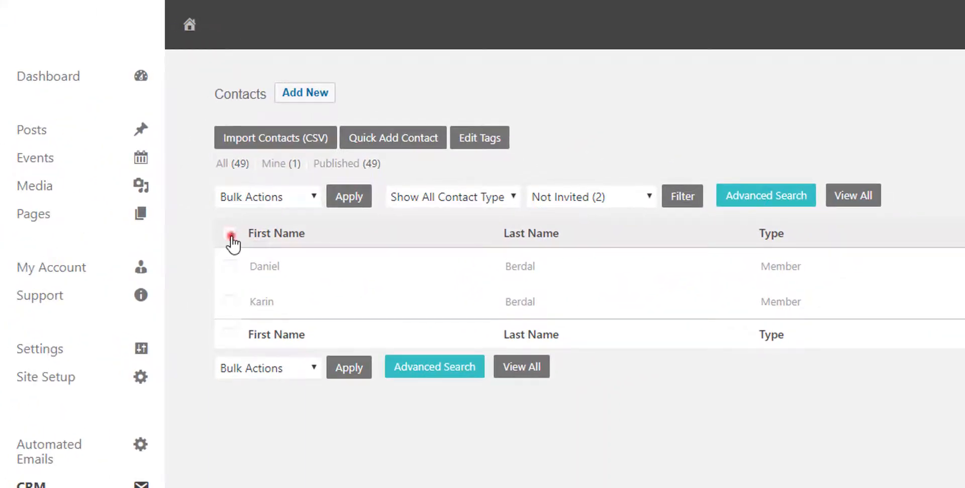
{"action": "left_click", "coordinate": [284, 197]}
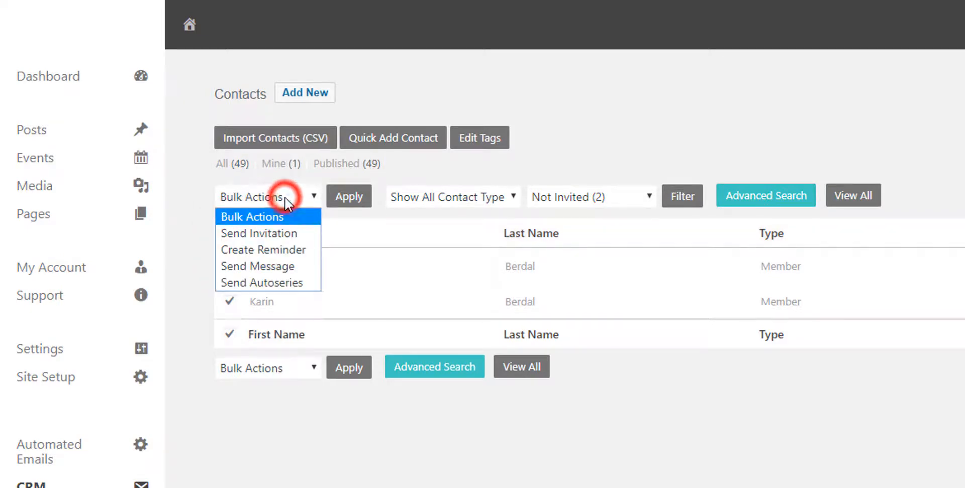
{"action": "left_click", "coordinate": [294, 233]}
{"action": "left_click", "coordinate": [349, 196]}
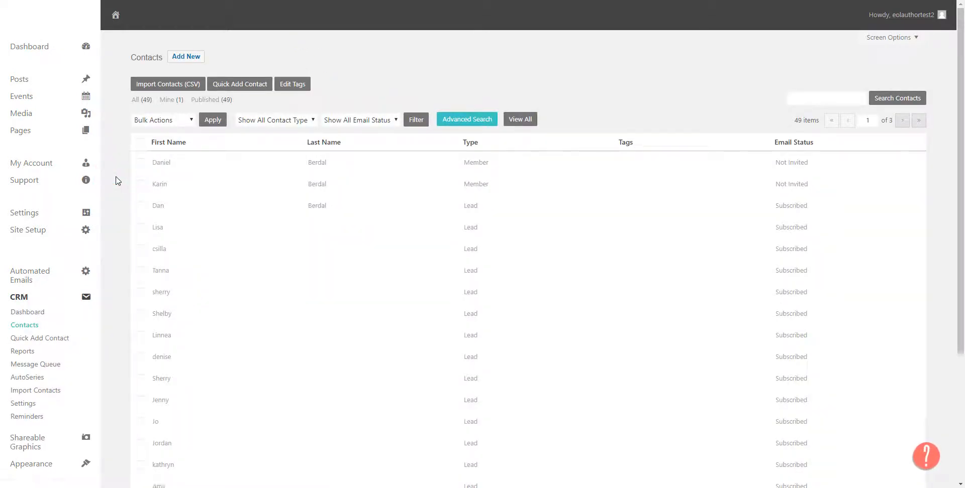
Step: Limit the full contact list to contacts with Subscribed email status, reapplying the filter once
{"action": "left_click", "coordinate": [366, 119]}
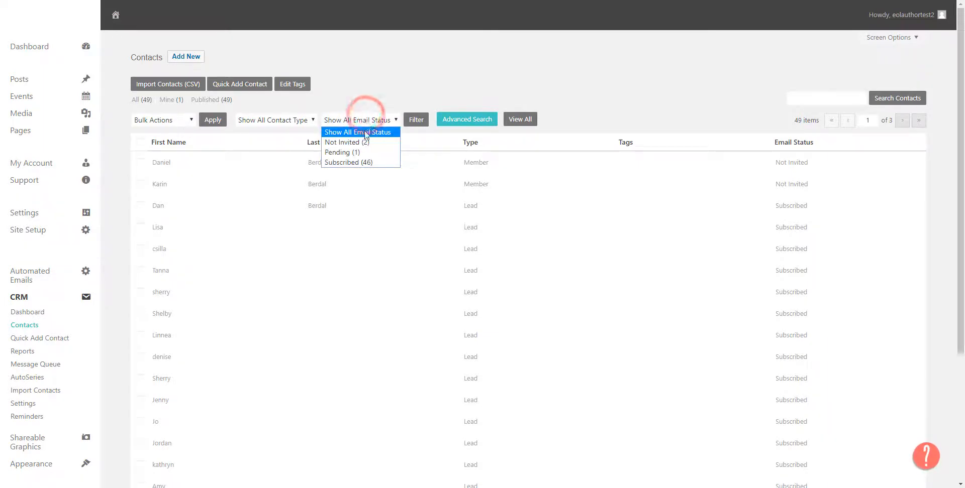
{"action": "left_click", "coordinate": [358, 162]}
{"action": "left_click", "coordinate": [421, 120]}
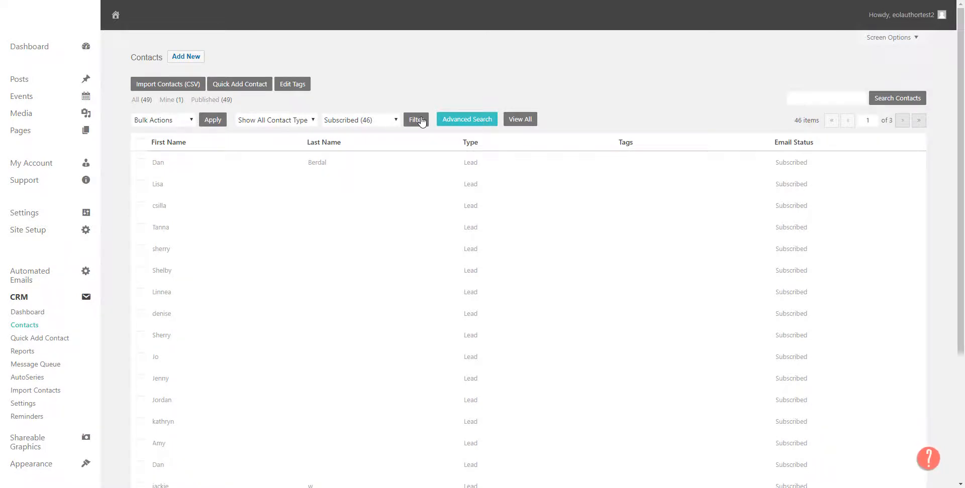
{"action": "left_click", "coordinate": [421, 120]}
{"action": "left_click", "coordinate": [379, 121]}
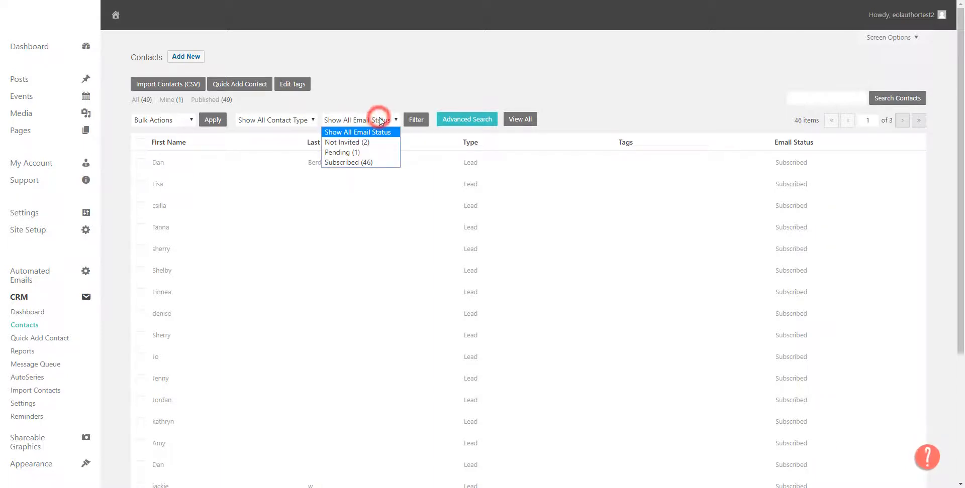
{"action": "left_click", "coordinate": [367, 161]}
{"action": "left_click", "coordinate": [417, 122]}
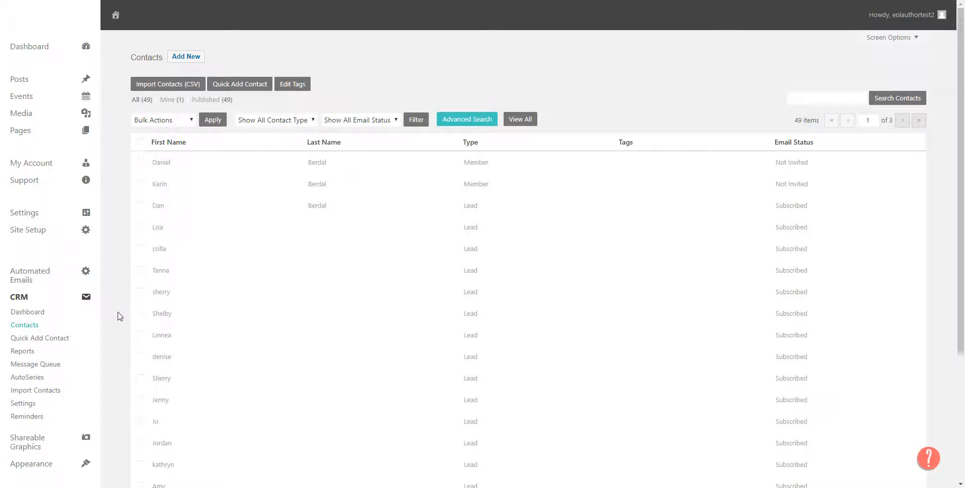
Step: Examine the predefined searches and search criteria in Advanced Search, and return to the CRM Dashboard
{"action": "left_click", "coordinate": [470, 121]}
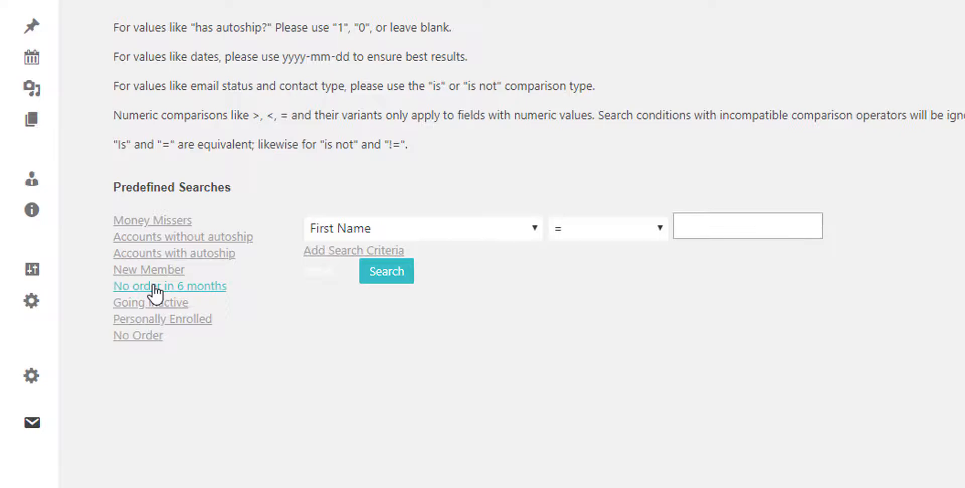
{"action": "left_click", "coordinate": [30, 394]}
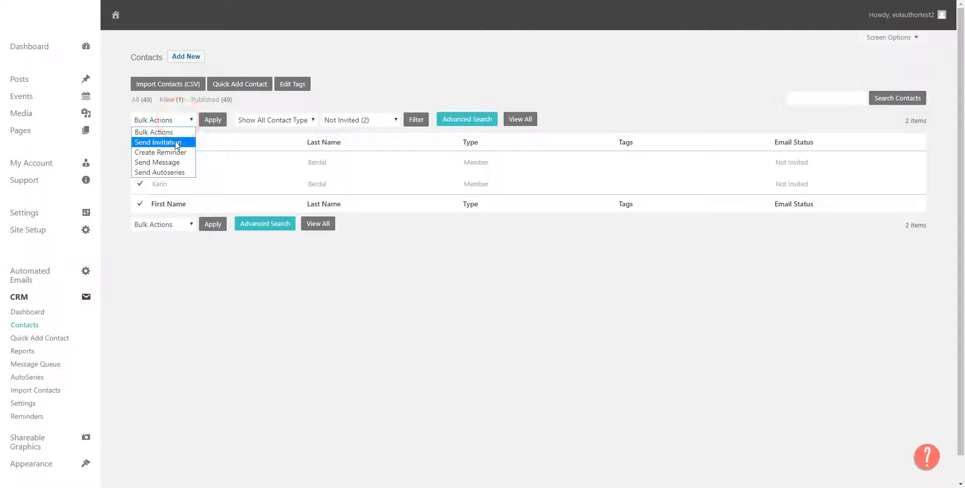
Step: Choose Send Invitation for the selected Not Invited contacts and open their Invite Contacts form
{"action": "left_click", "coordinate": [175, 142]}
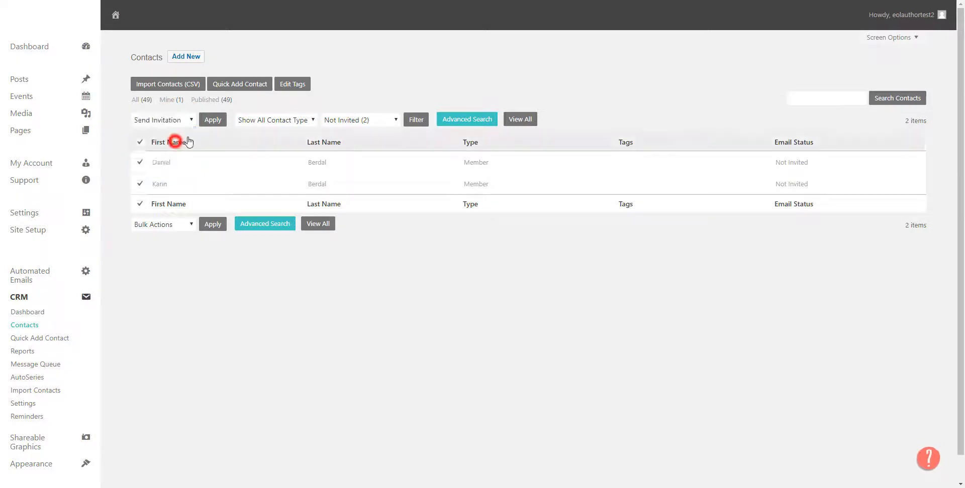
{"action": "left_click", "coordinate": [213, 119]}
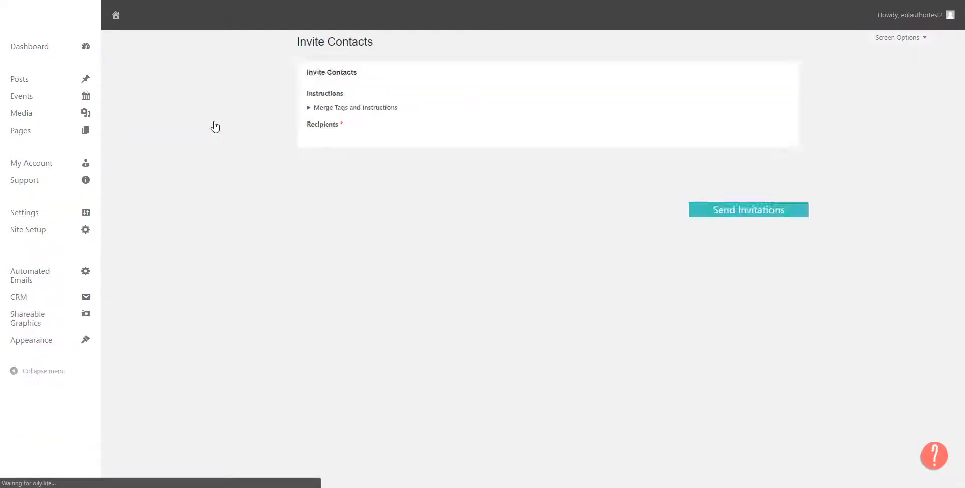
Step: Review the invitation message, highlighting its [recipient first_name] merge tag and the Confirm Subscription link
{"action": "scroll", "coordinate": [241, 210], "scroll_direction": "down", "scroll_amount": 2}
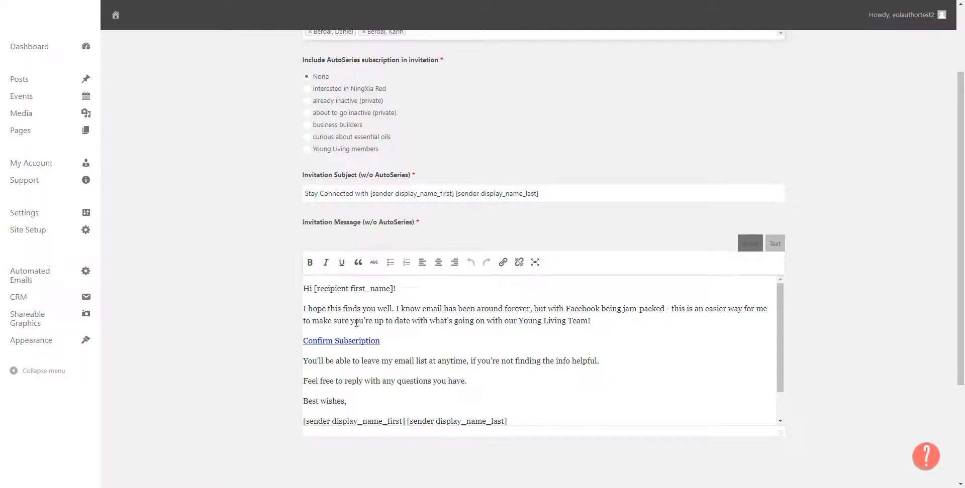
{"action": "left_click_drag", "start_coordinate": [314, 289], "coordinate": [395, 289]}
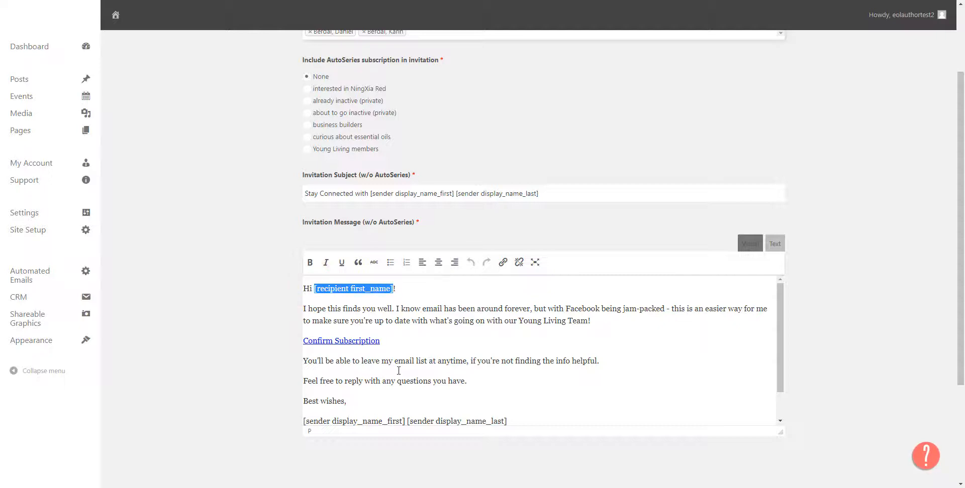
{"action": "scroll", "coordinate": [399, 371], "scroll_direction": "up", "scroll_amount": 1}
{"action": "scroll", "coordinate": [216, 300], "scroll_direction": "down", "scroll_amount": 2}
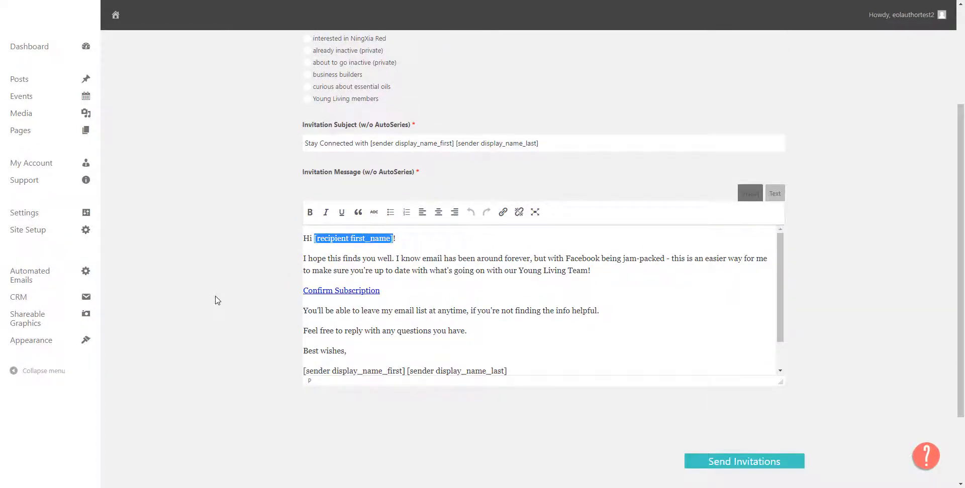
{"action": "left_click", "coordinate": [394, 294]}
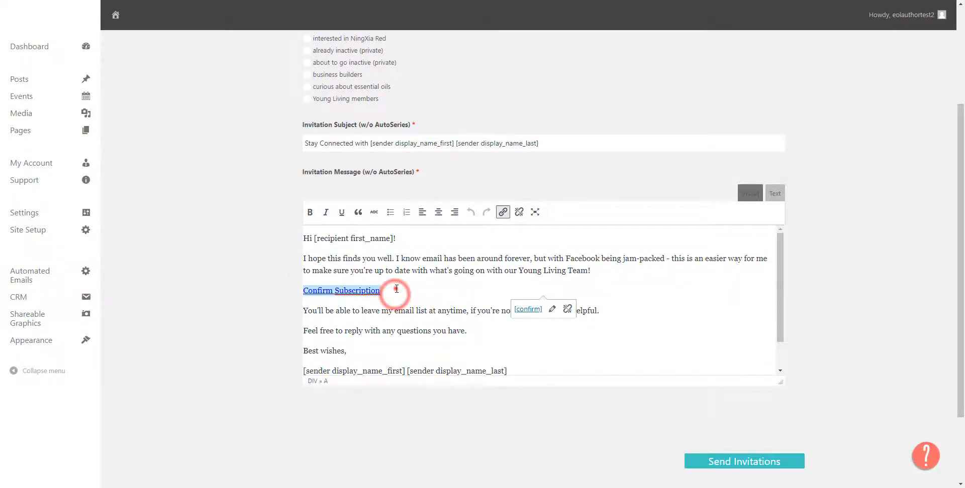
{"action": "left_click_drag", "start_coordinate": [396, 290], "coordinate": [294, 293]}
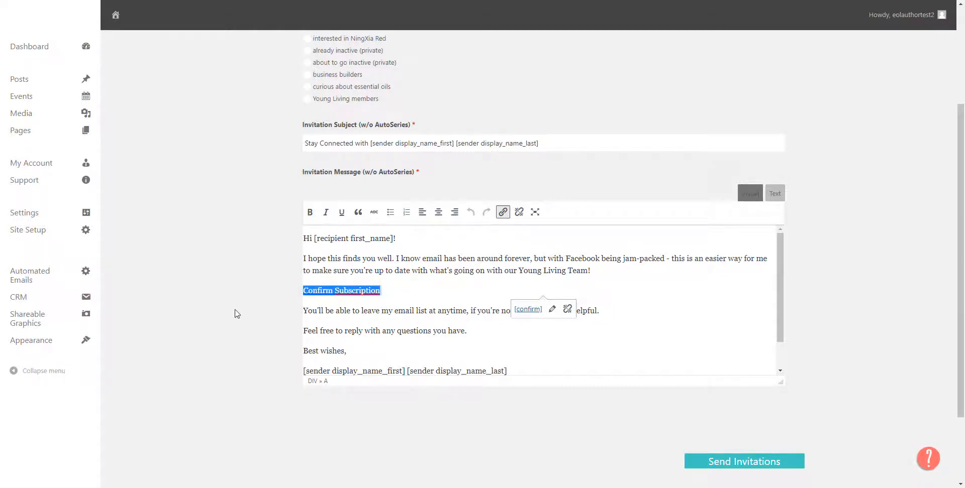
{"action": "scroll", "coordinate": [236, 314], "scroll_direction": "up", "scroll_amount": 3}
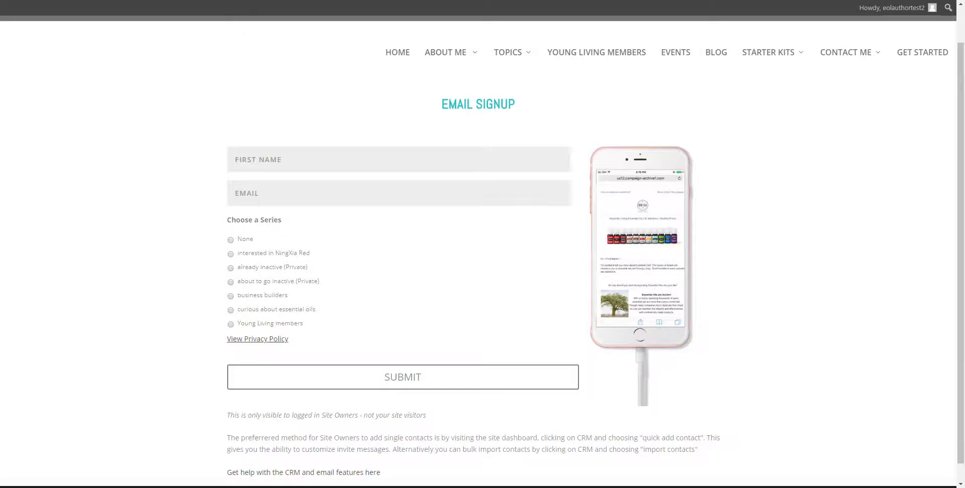
Step: Copy the Email Signup page's web address and paste it into a new message to the All Accounts report in Young Living's Downline Viewer
{"action": "right_click", "coordinate": [204, 0]}
{"action": "left_click", "coordinate": [230, 31]}
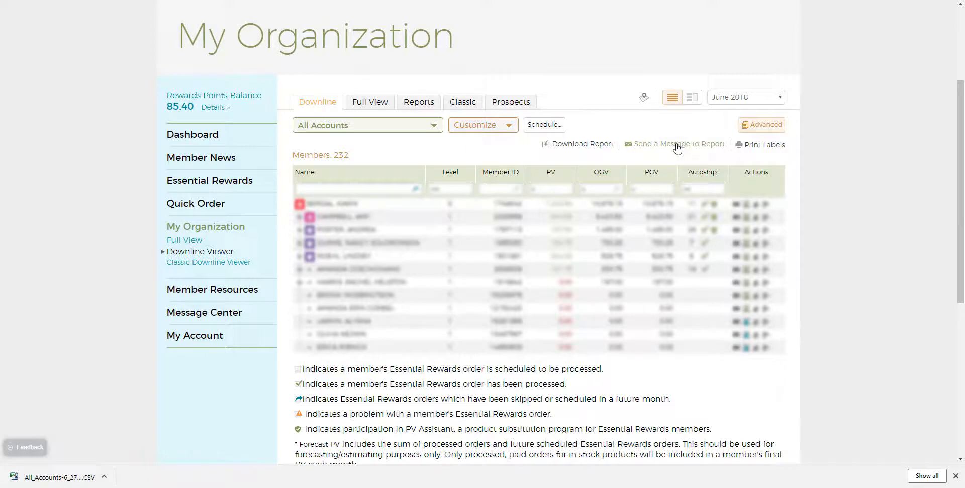
{"action": "left_click", "coordinate": [675, 145]}
{"action": "left_click", "coordinate": [399, 110]}
{"action": "right_click", "coordinate": [399, 110]}
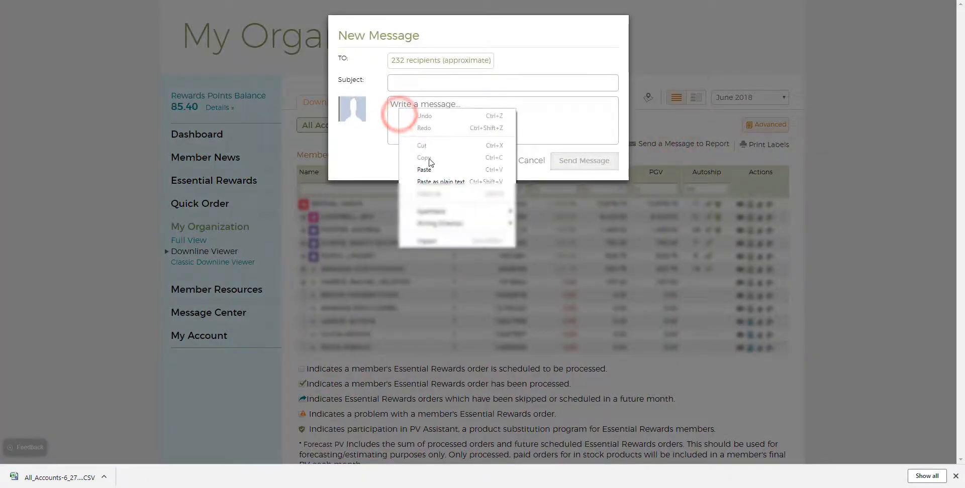
{"action": "left_click", "coordinate": [430, 163]}
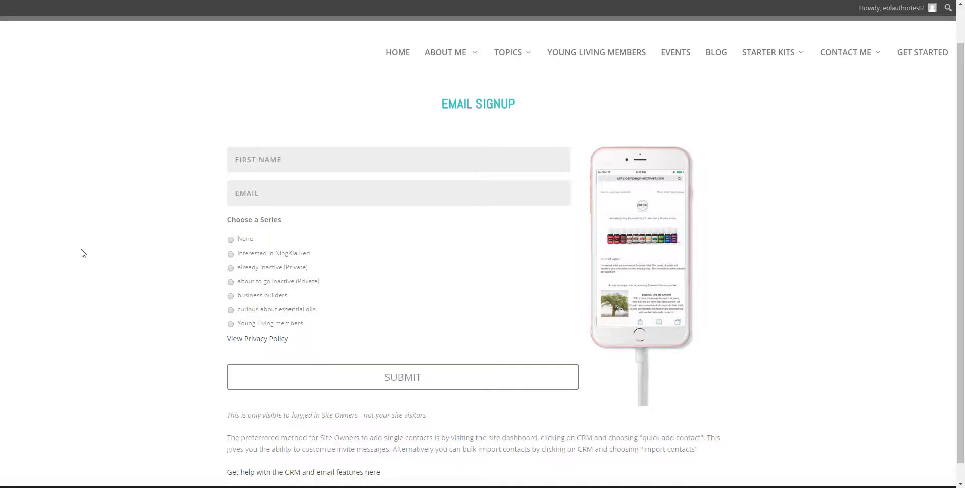